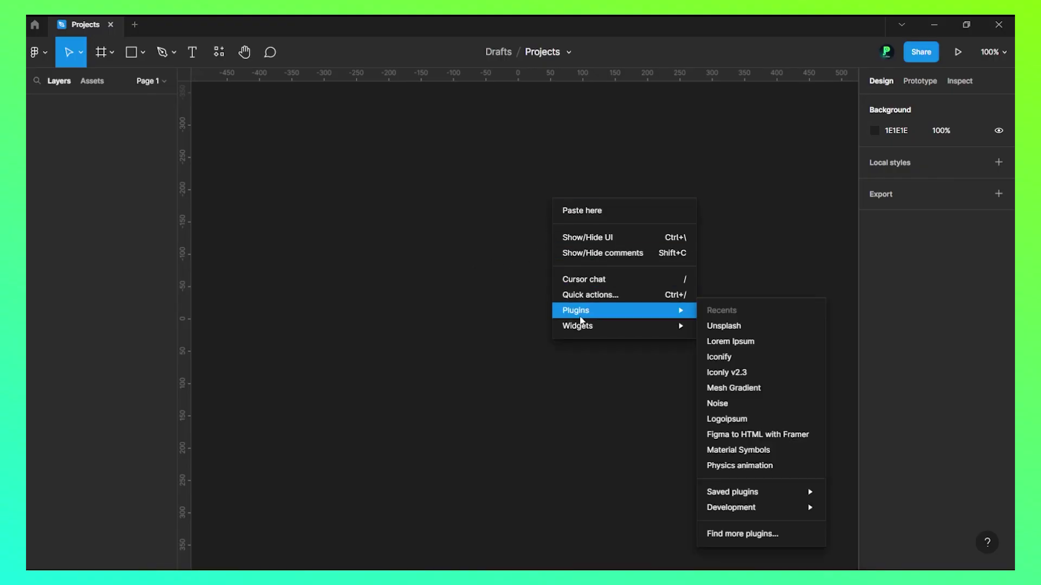
# Search the Unsplash plugin for 'person' and insert the red-haired woman's portrait.
pyautogui.click(709, 328)
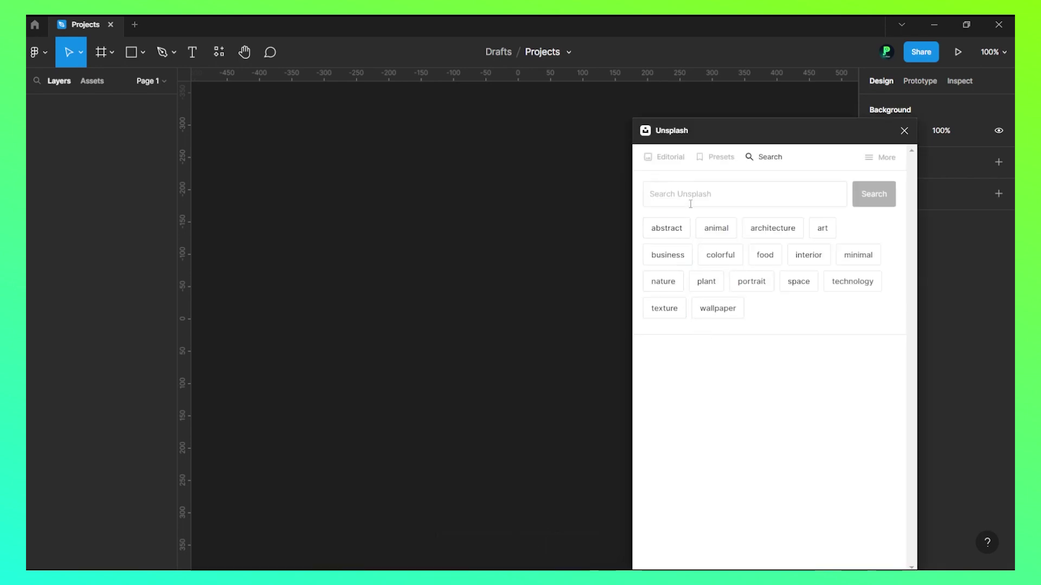
pyautogui.click(690, 204)
pyautogui.write('per')
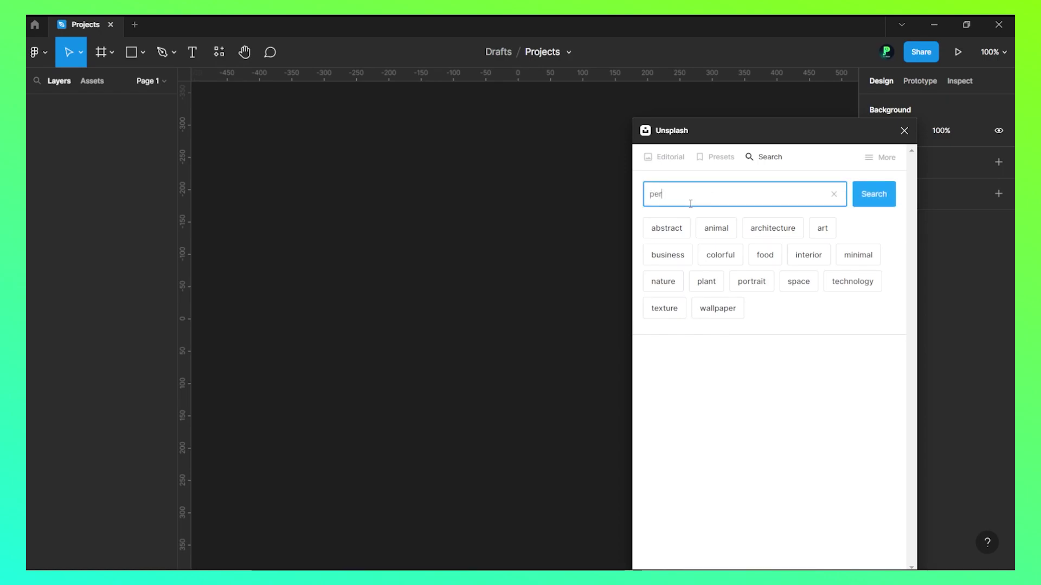
pyautogui.write('son')
pyautogui.press('Return')
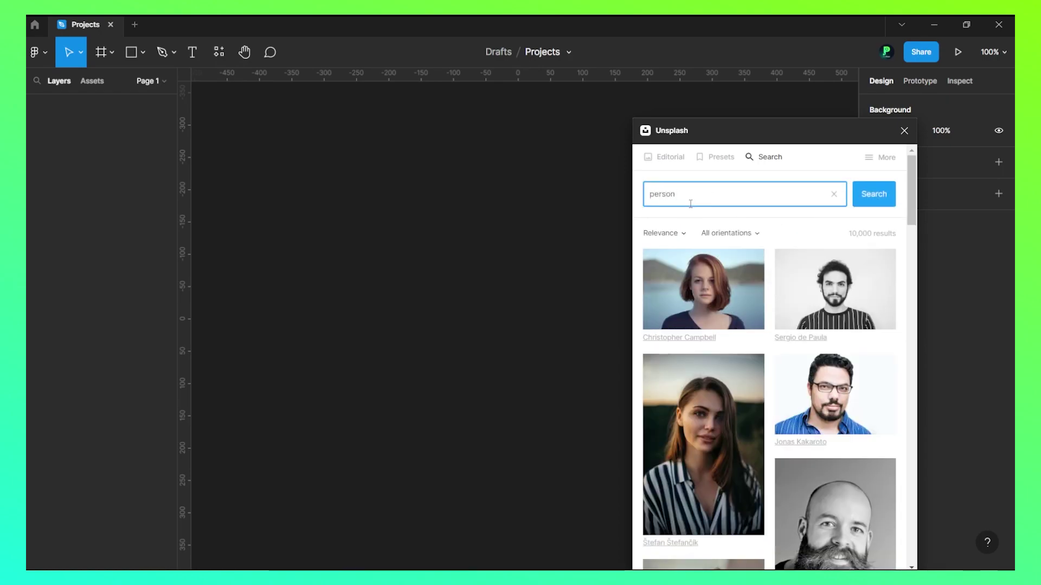
pyautogui.click(715, 291)
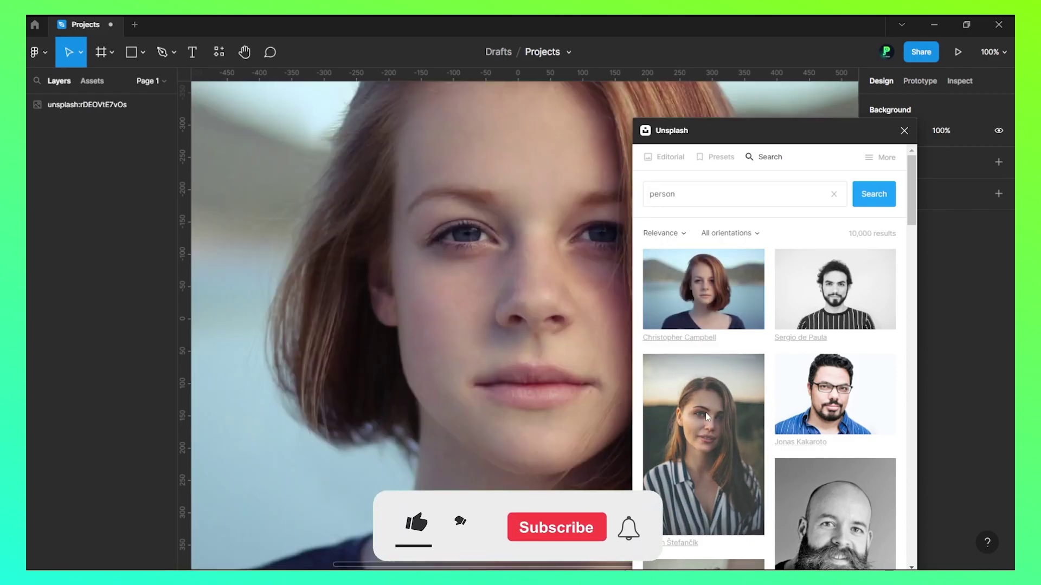
# Close Unsplash and run Icons8 Background Remover's Remove background on the portrait.
pyautogui.click(903, 131)
pyautogui.hotkey('shift', '1')
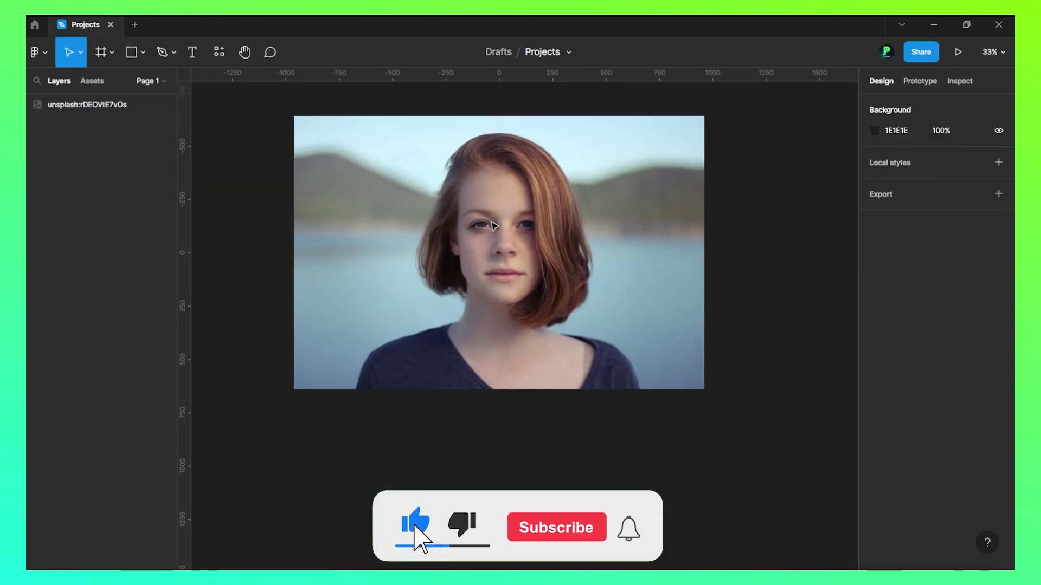
pyautogui.click(563, 214)
pyautogui.rightClick(563, 214)
pyautogui.moveTo(581, 451)
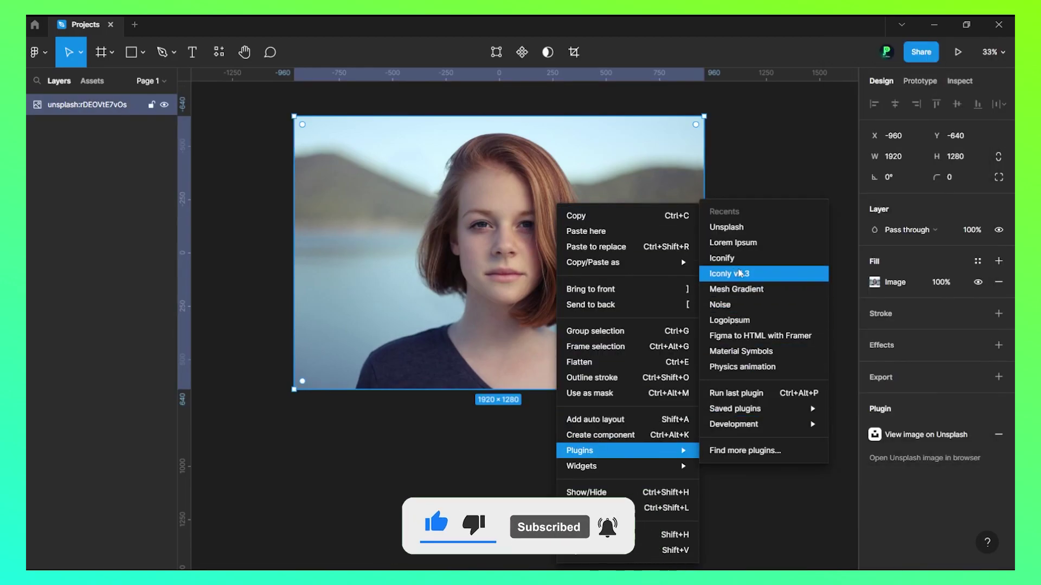
pyautogui.moveTo(736, 408)
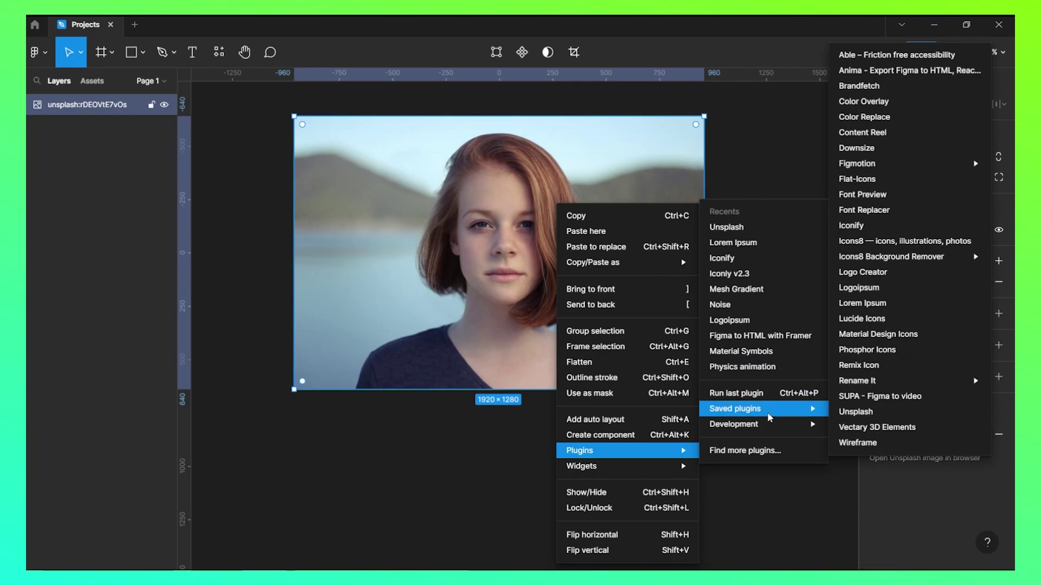
pyautogui.moveTo(891, 256)
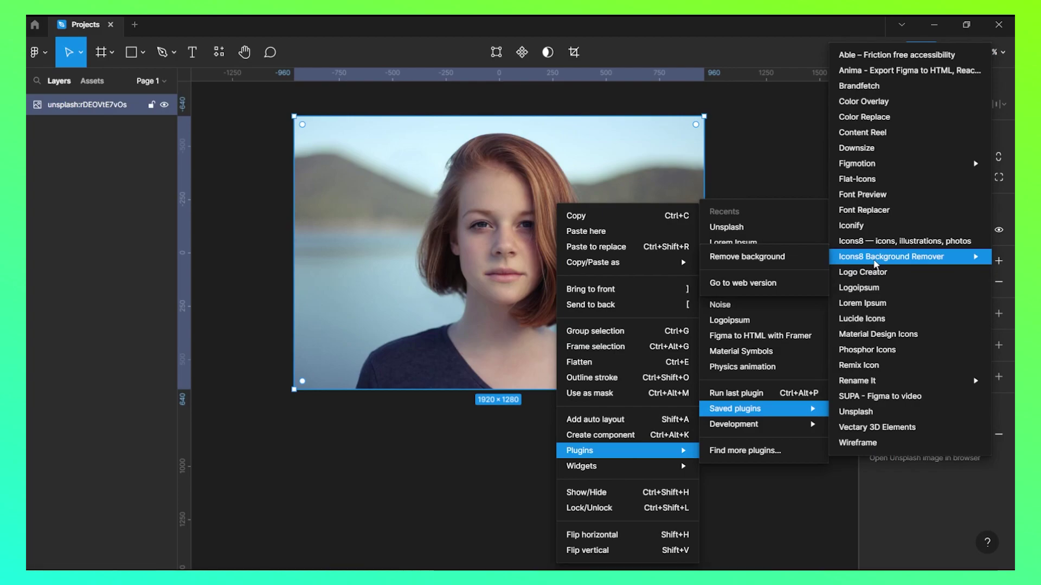
pyautogui.click(735, 257)
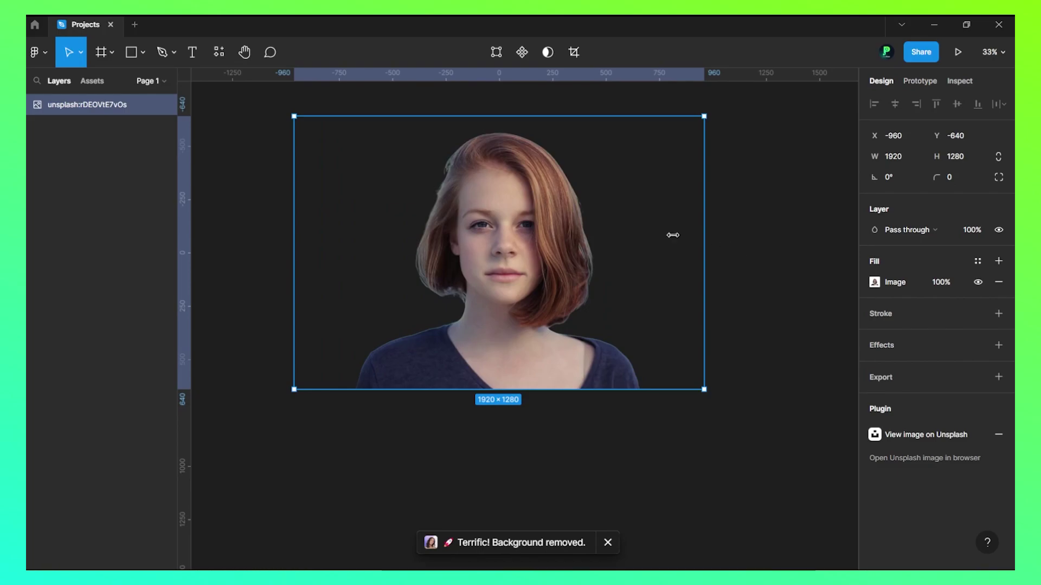
pyautogui.scroll(5, 445, 151)
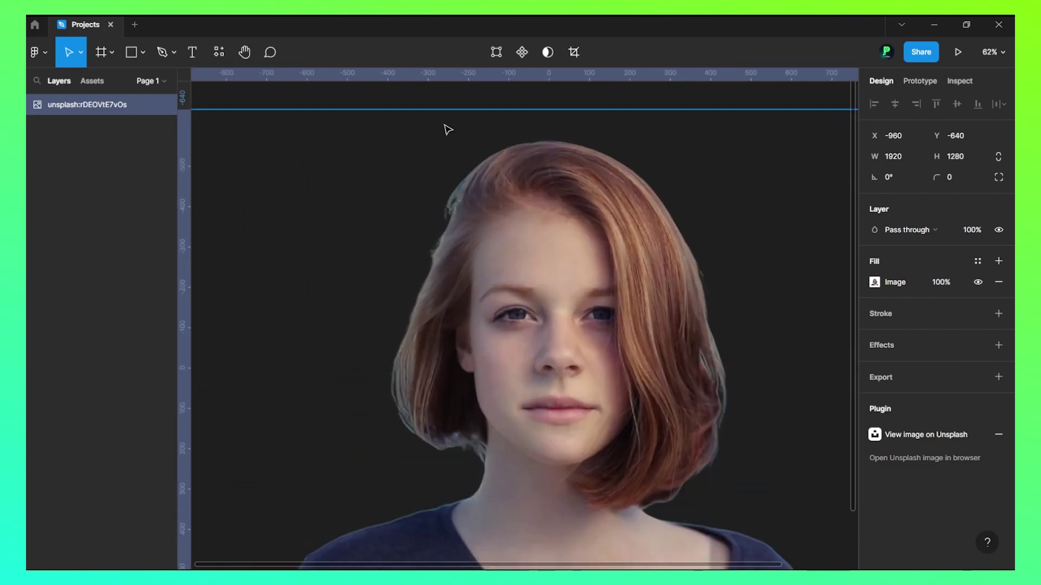
pyautogui.scroll(3, 446, 128)
pyautogui.scroll(-5, 456, 204)
pyautogui.scroll(2, 405, 291)
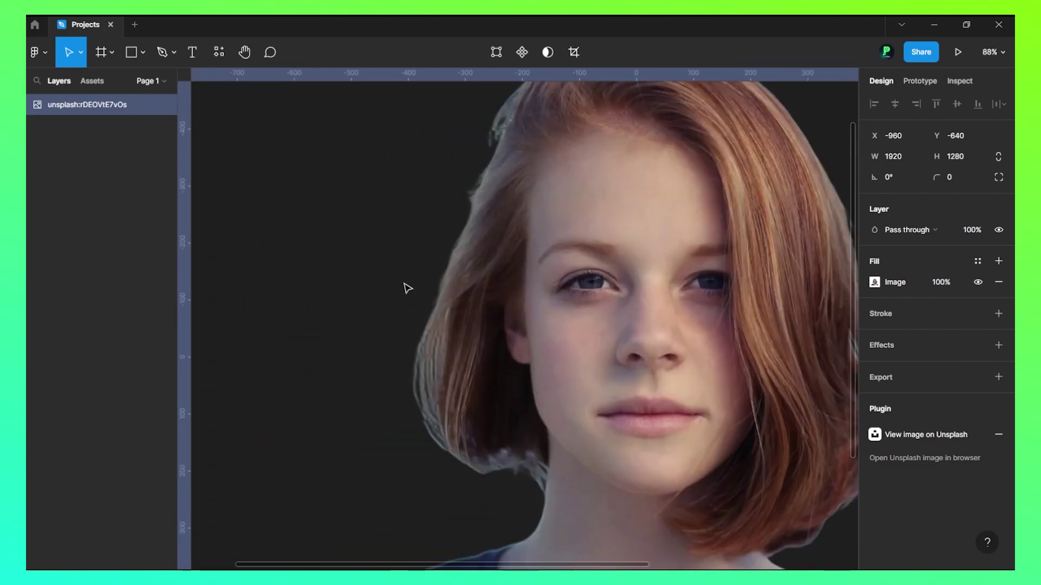
pyautogui.scroll(2, 407, 290)
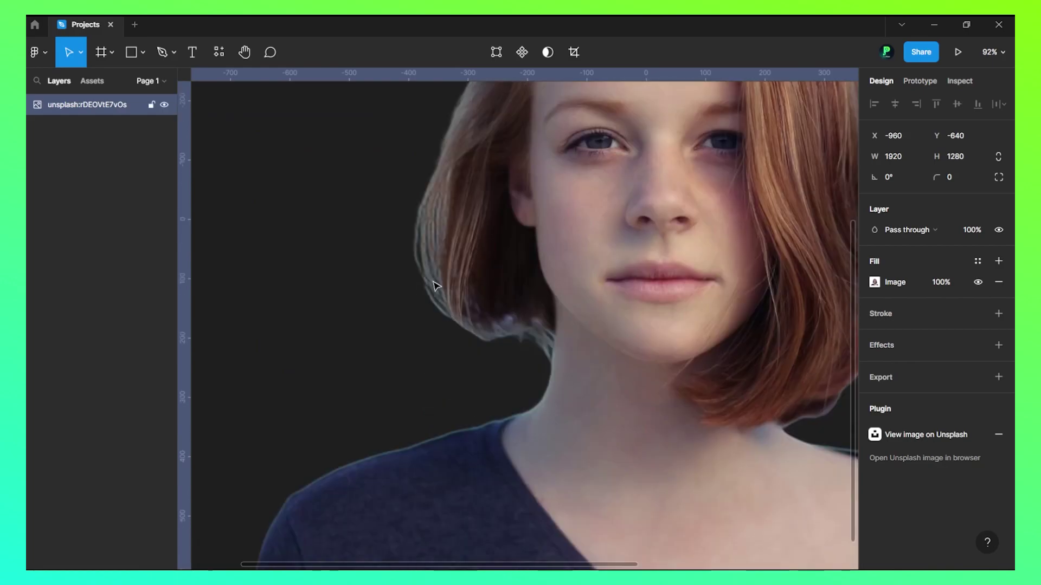
pyautogui.scroll(-2, 472, 288)
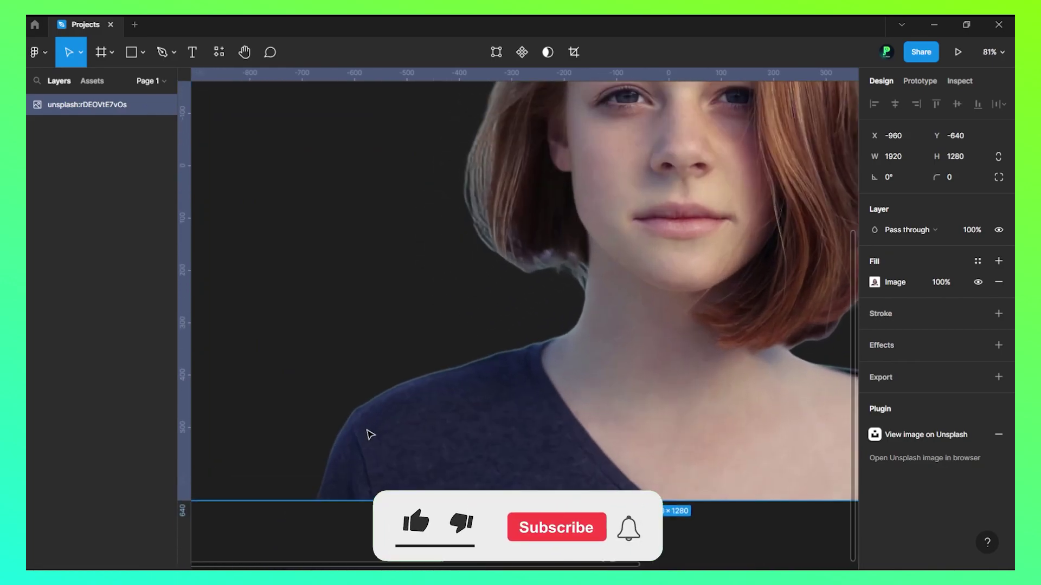
pyautogui.scroll(-2, 367, 435)
pyautogui.scroll(-1, 295, 426)
pyautogui.click(761, 257)
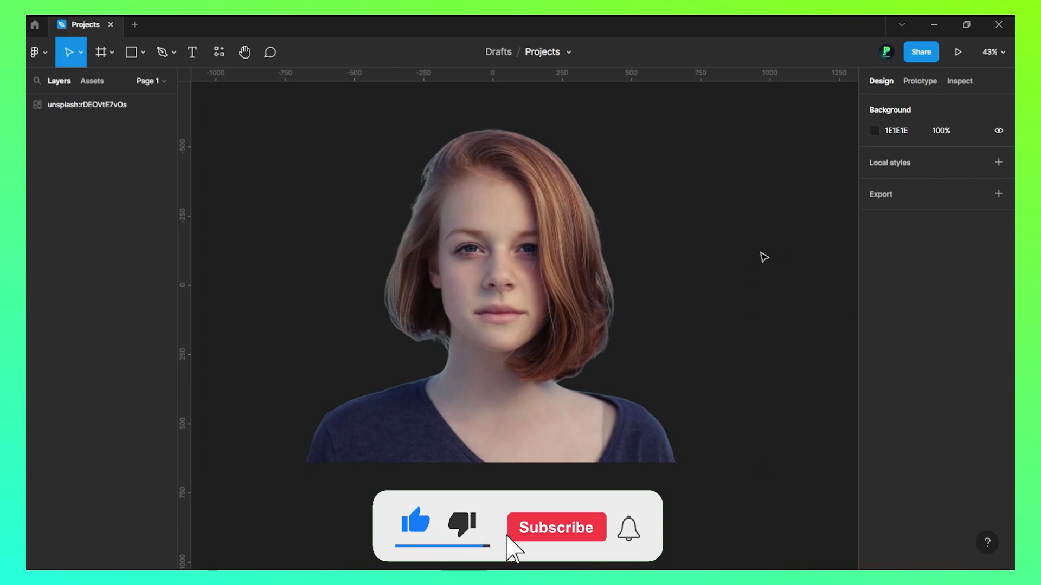
pyautogui.scroll(3, 479, 190)
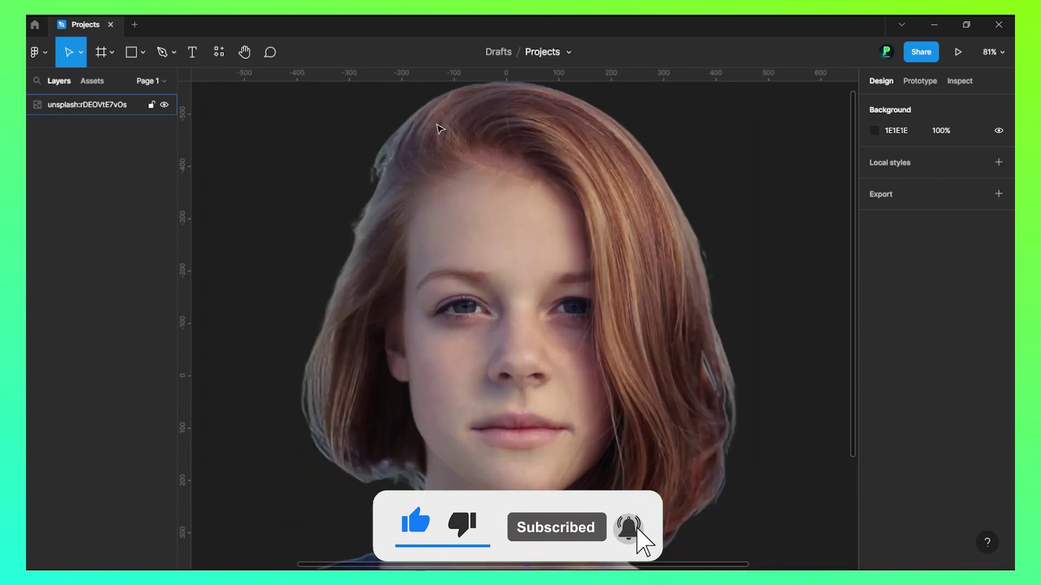
pyautogui.scroll(-2, 444, 168)
pyautogui.scroll(-1, 439, 163)
pyautogui.scroll(-1, 444, 206)
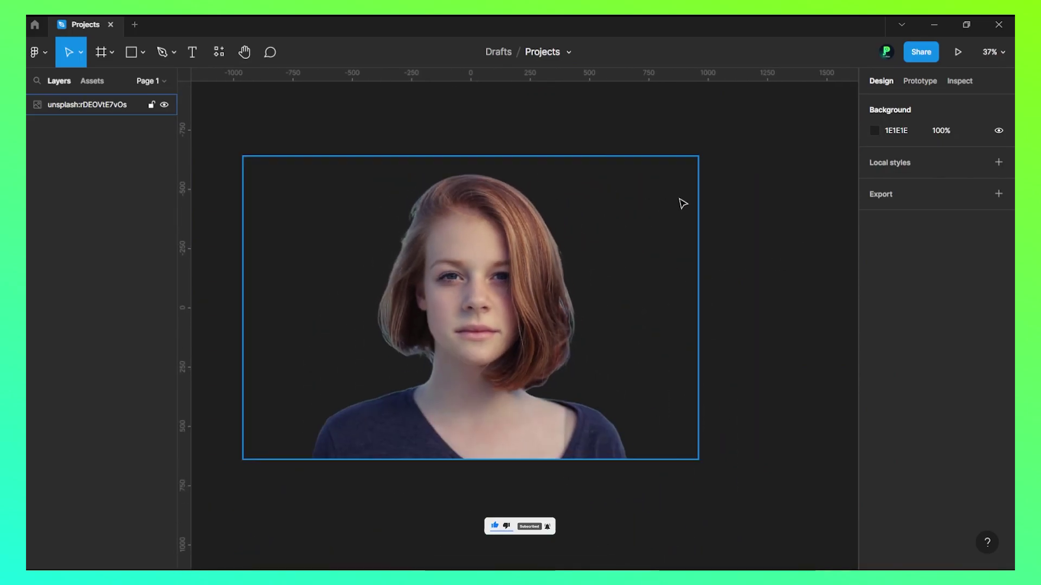
pyautogui.click(485, 238)
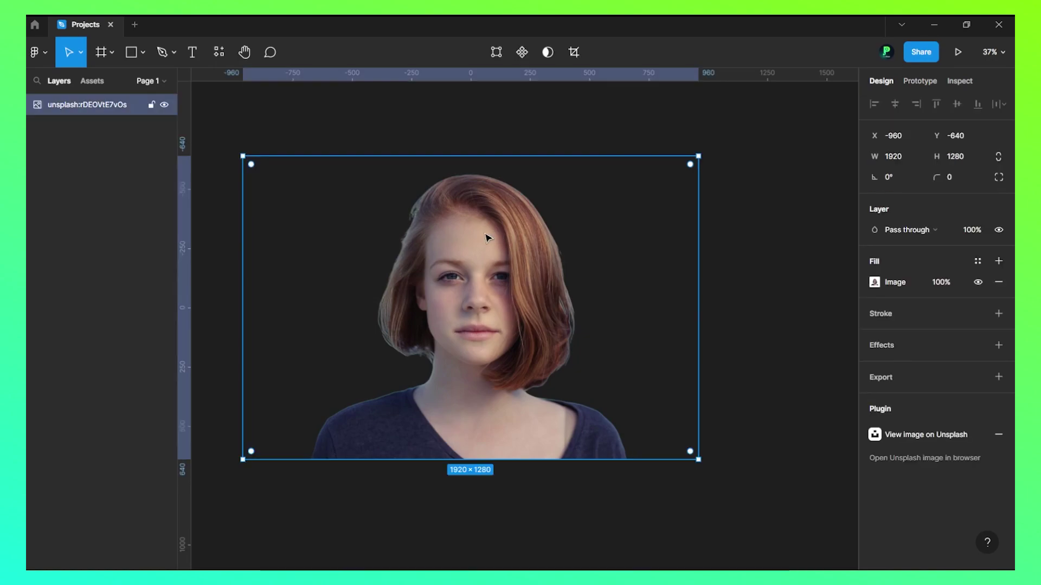
pyautogui.scroll(-2, 558, 238)
pyautogui.click(736, 260)
pyautogui.click(518, 259)
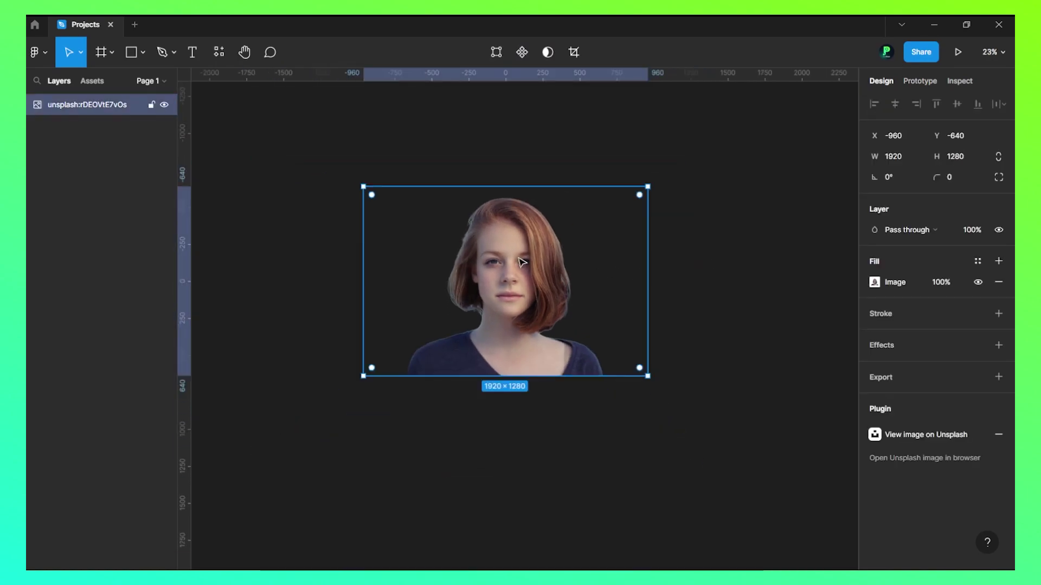
pyautogui.click(569, 465)
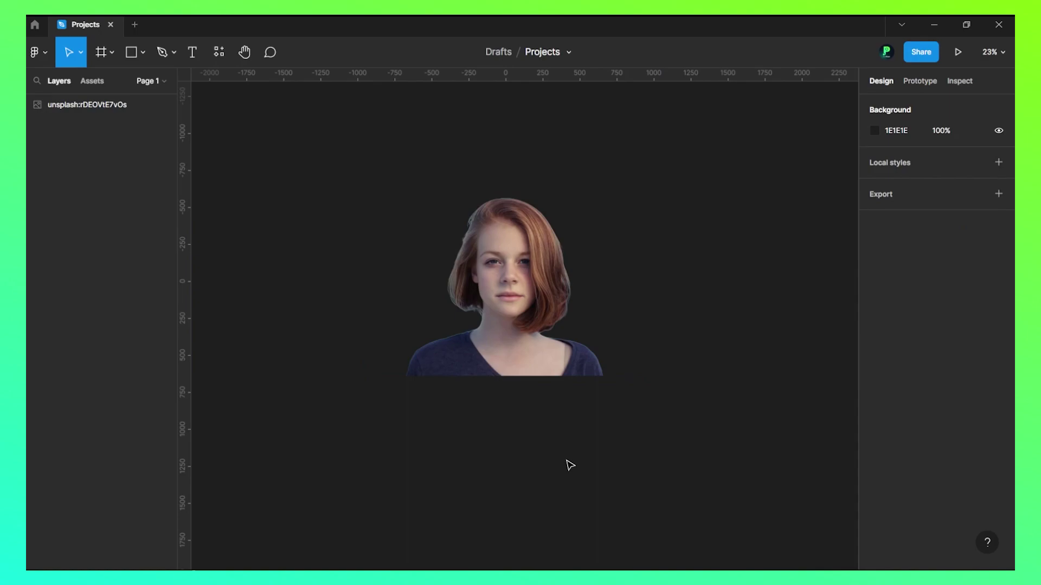